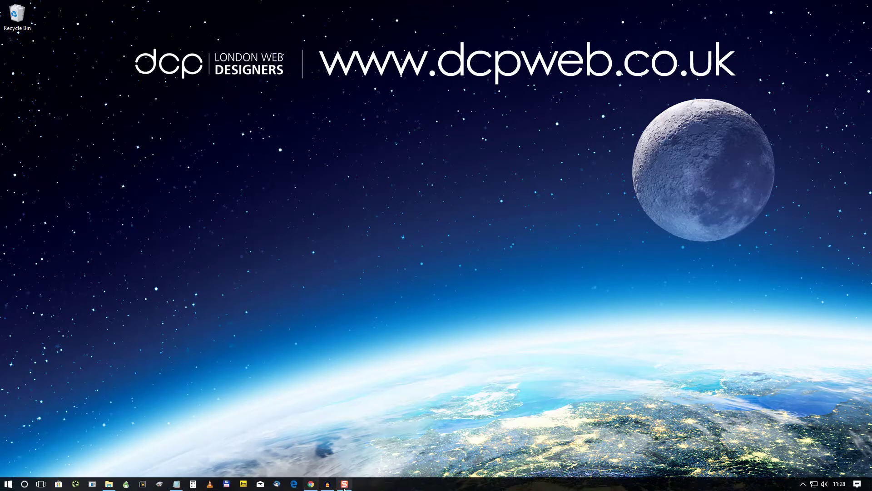
Switch from the Audacity Music Track project to the Google UK home page in Chrome.
left_click(329, 485)
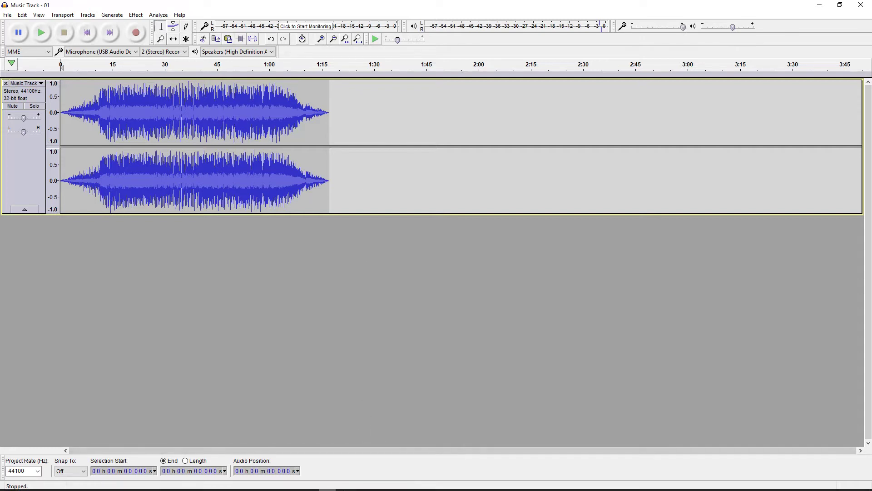
left_click(313, 485)
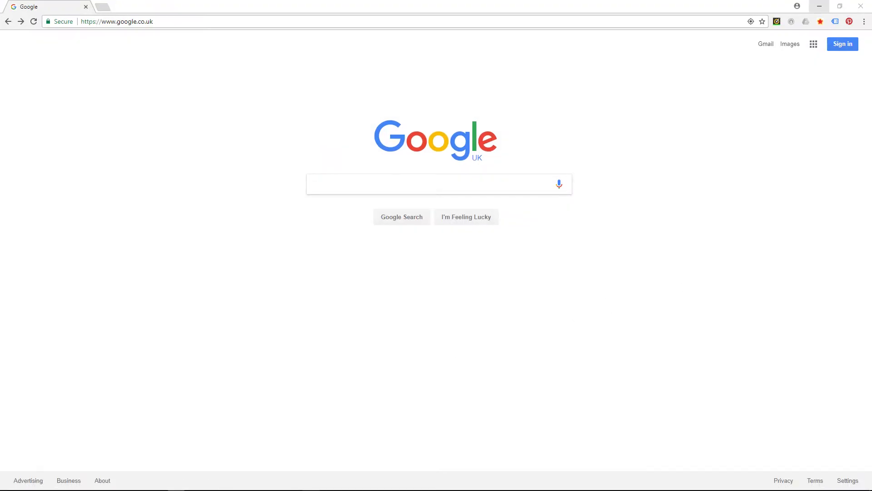
Search Google for 'lame encoder'.
left_click(457, 182)
type("lame encoder")
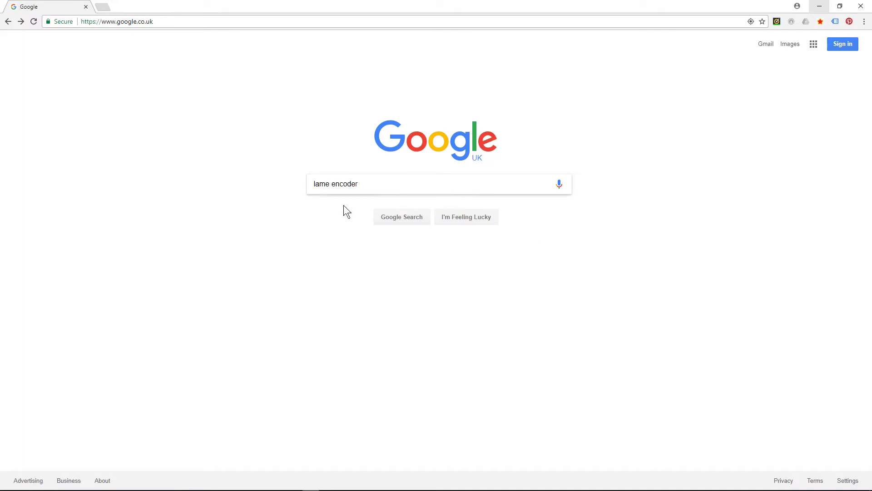
left_click(408, 217)
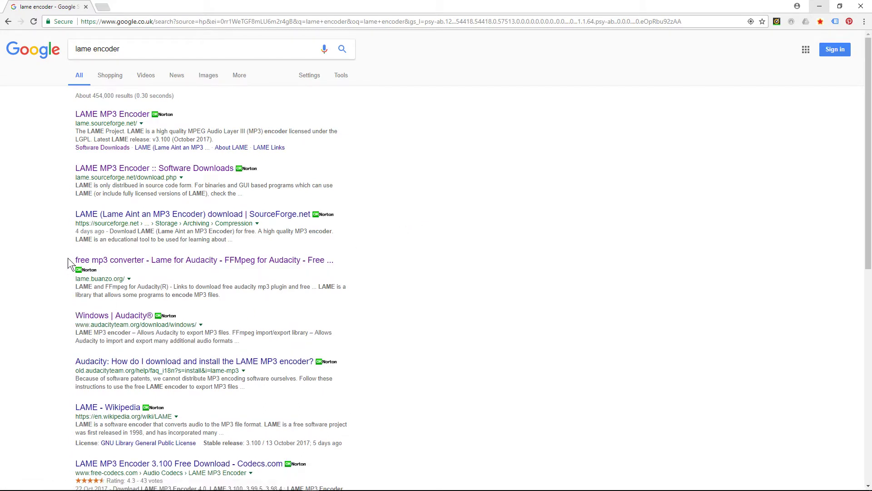
Open the 'free mp3 converter - Lame for Audacity' result from lame.buanzo.org.
left_click_drag(68, 257, 244, 293)
left_click(168, 293)
double_click(141, 286)
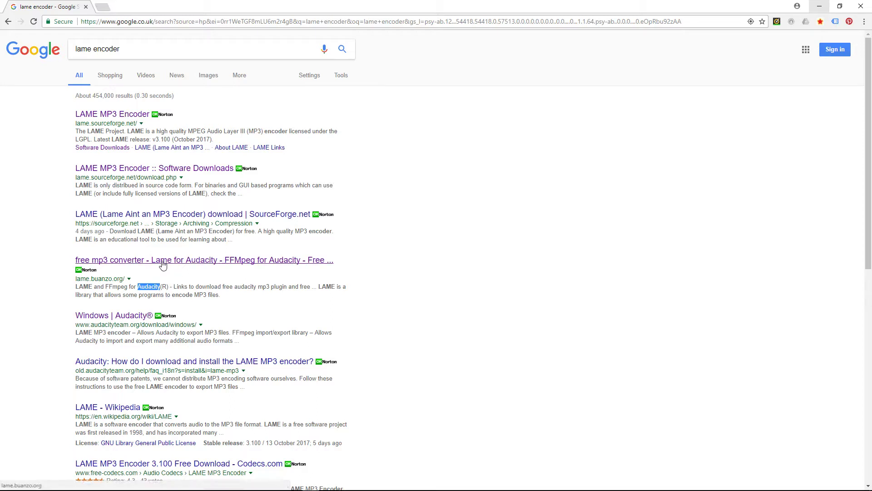
left_click_drag(85, 278, 117, 279)
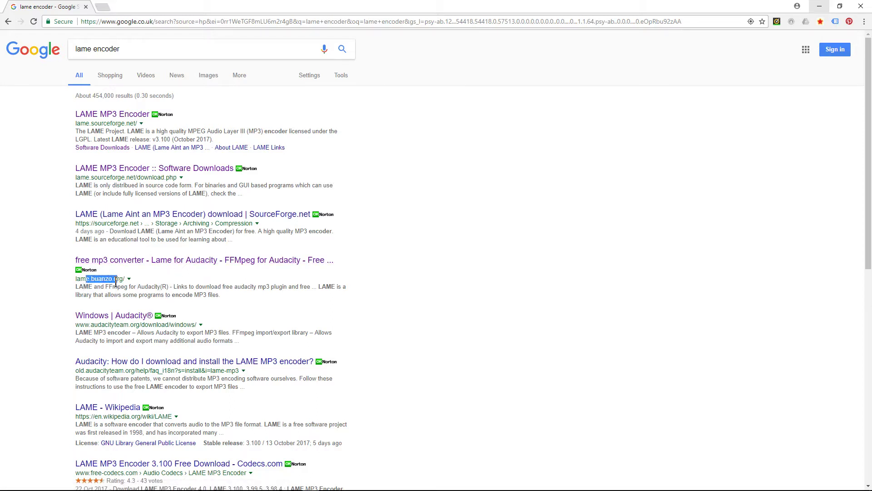
left_click(187, 273)
left_click(192, 261)
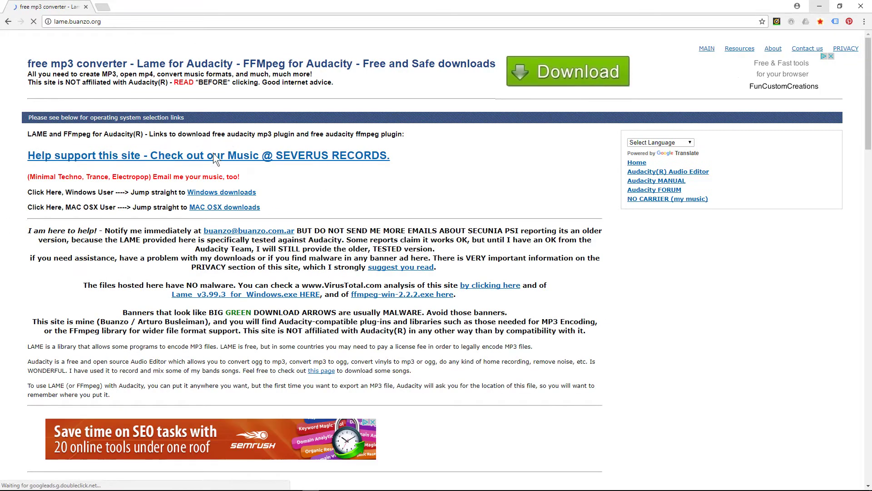
Download Lame_v3.99.3_for_Windows.exe from the site's Windows downloads section.
left_click_drag(37, 193, 151, 196)
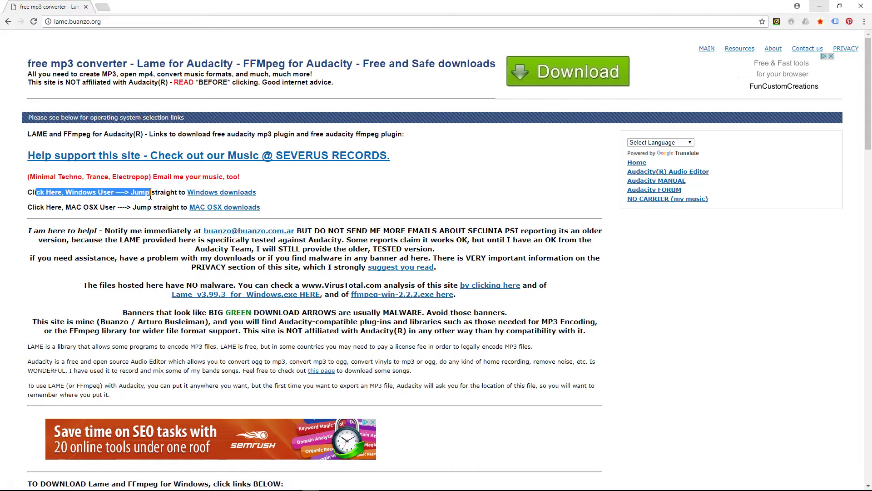
left_click_drag(40, 207, 137, 208)
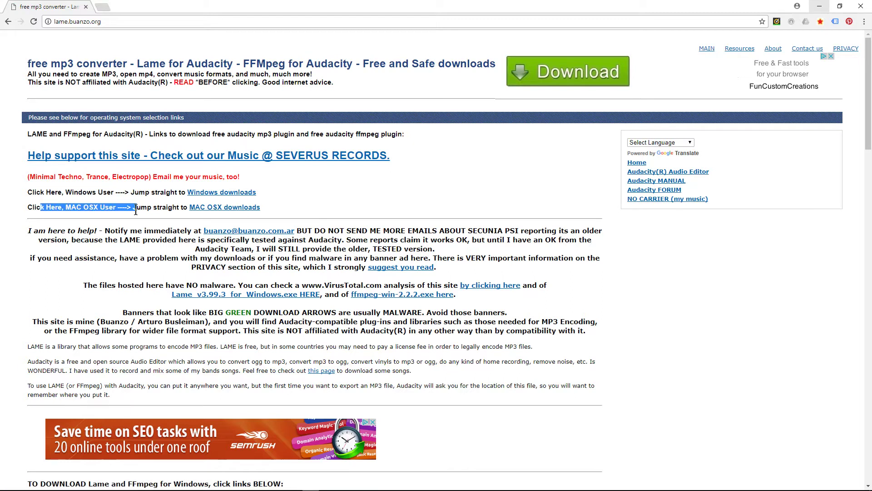
left_click(139, 208)
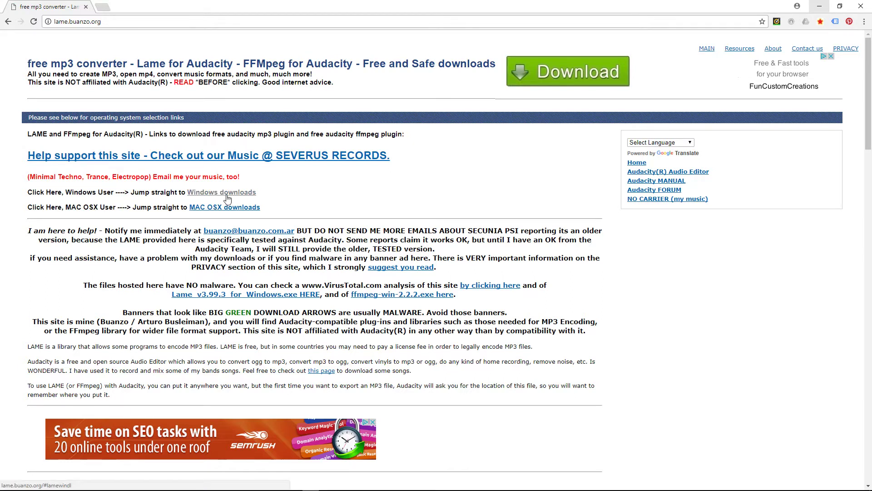
left_click(227, 196)
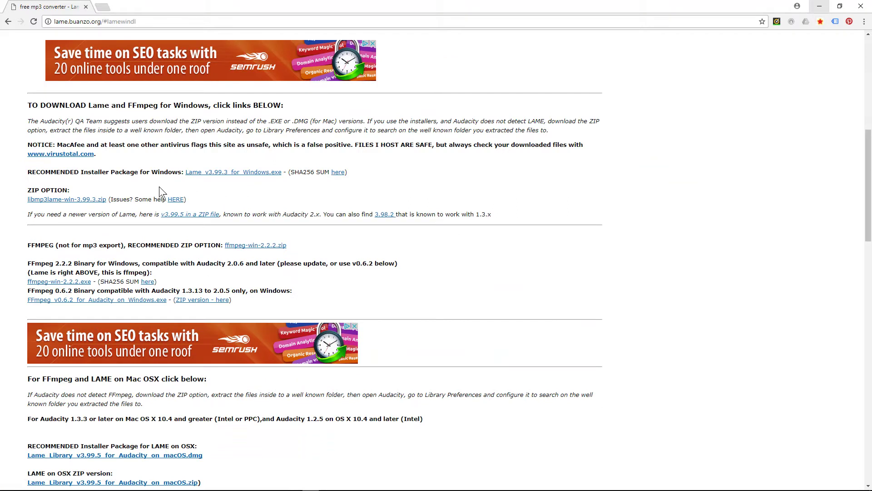
left_click(237, 174)
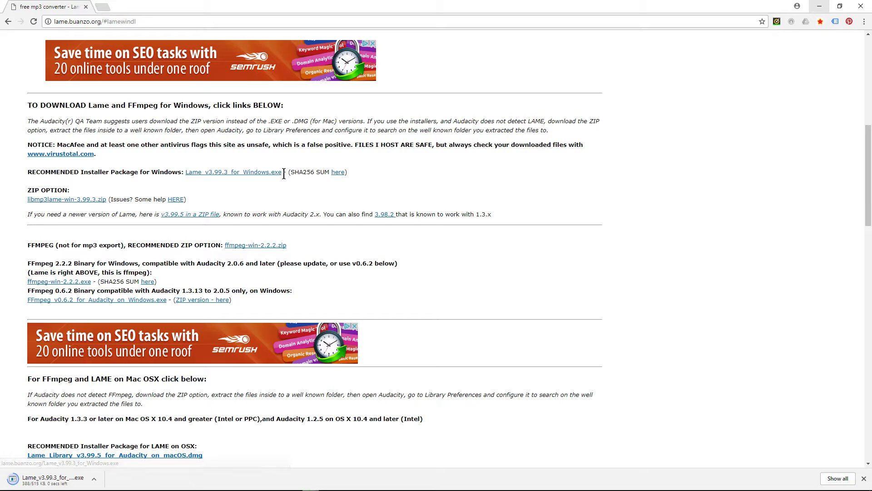
Run the LAME installer and install it to C:\Program Files (x86)\Lame For Audacity.
left_click(59, 480)
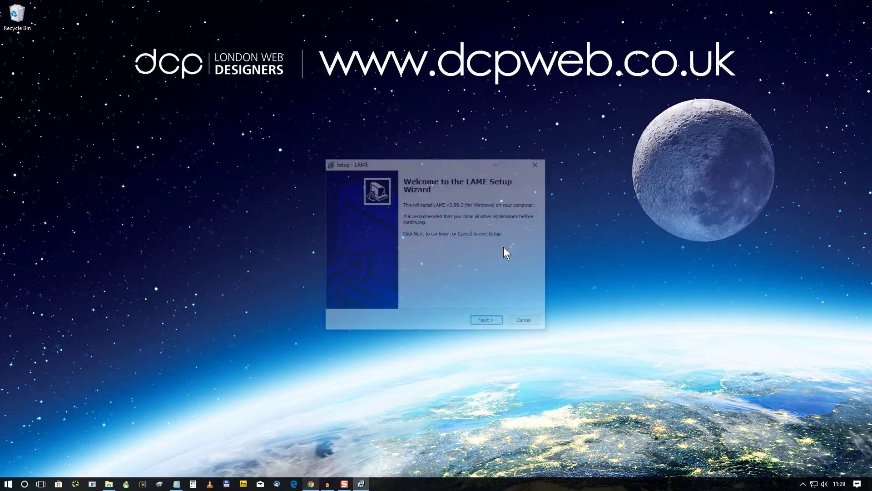
left_click(488, 322)
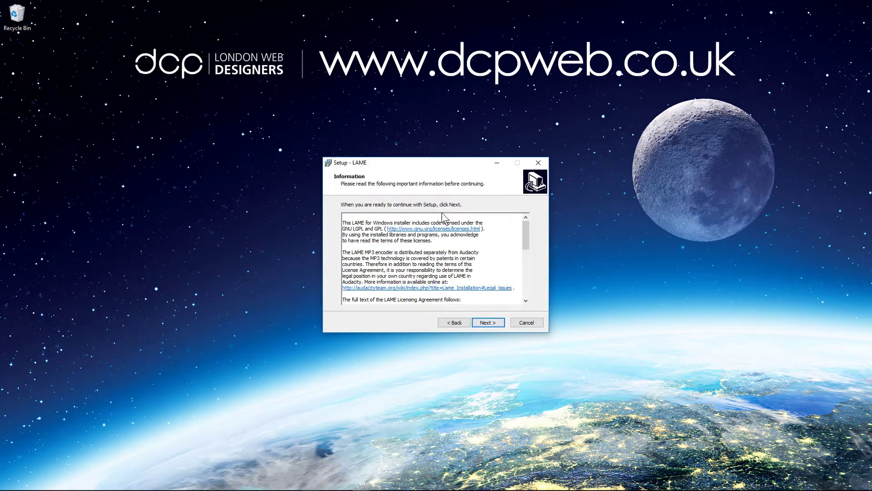
left_click(488, 322)
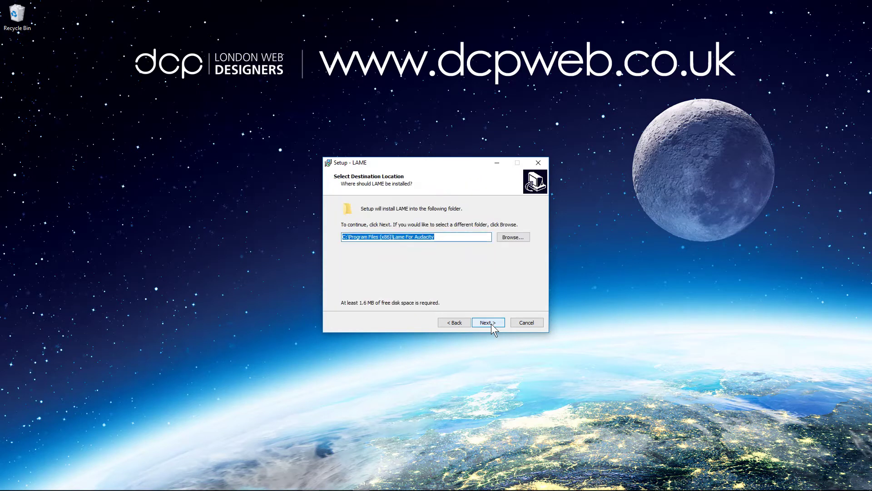
left_click(386, 237)
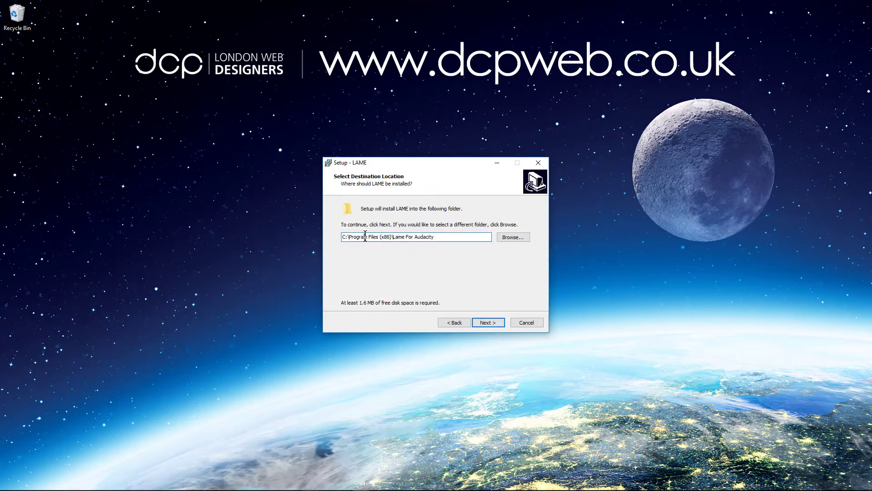
left_click_drag(365, 236, 434, 238)
left_click(398, 236)
key("shift+End")
left_click(490, 323)
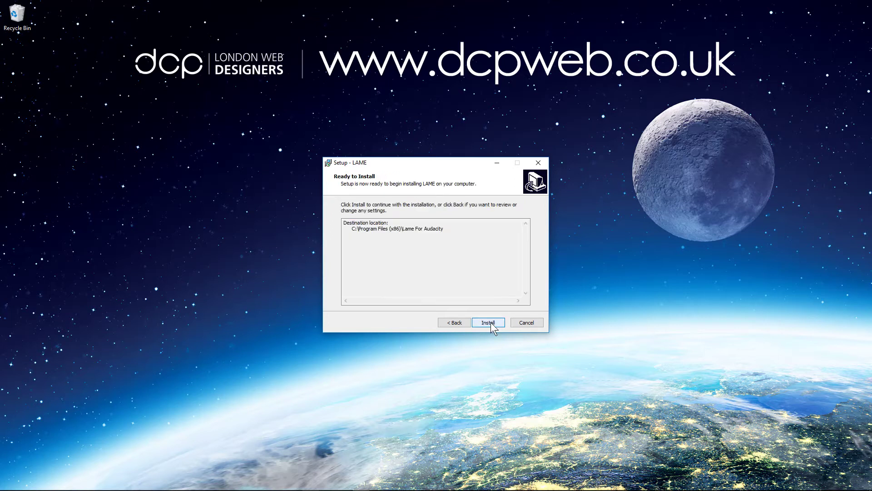
left_click(491, 322)
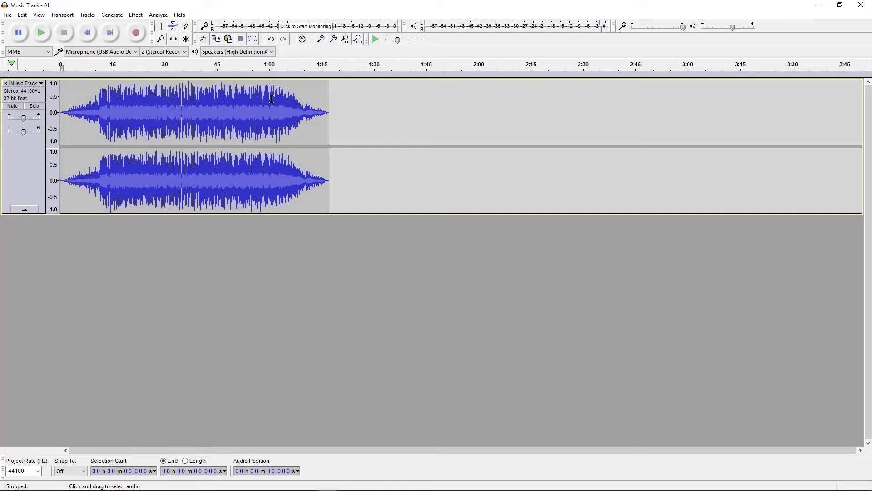
Save the project as Music Track - 01.aup, accepting the project-not-audio warning.
left_click(8, 15)
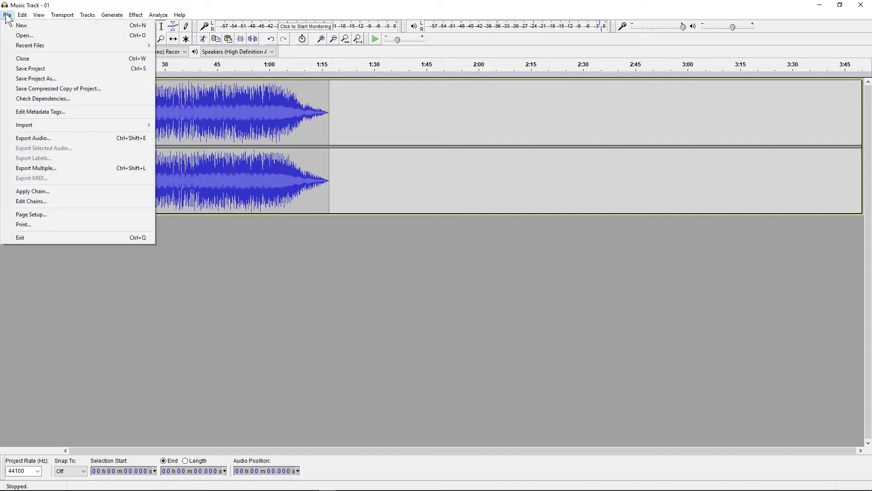
left_click(39, 79)
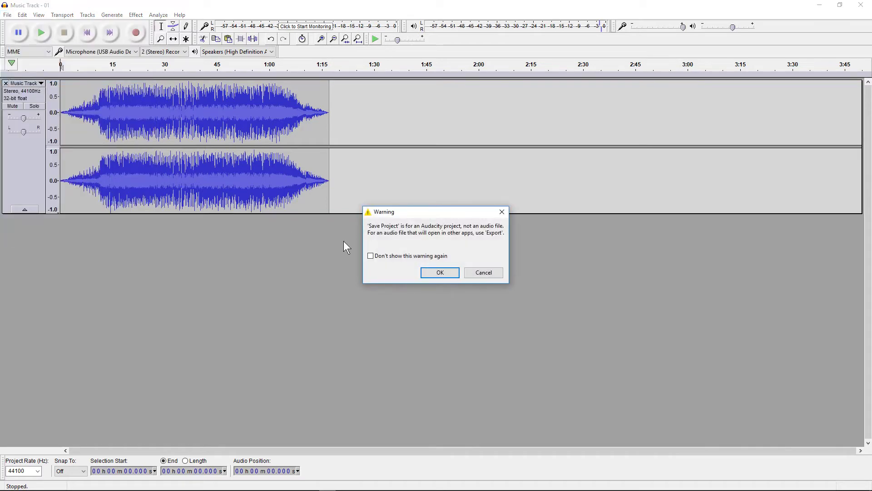
left_click(439, 272)
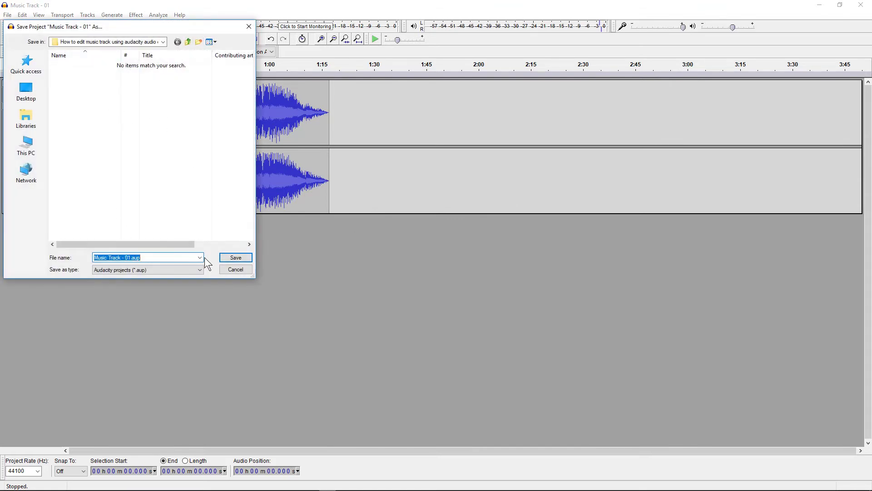
left_click(244, 257)
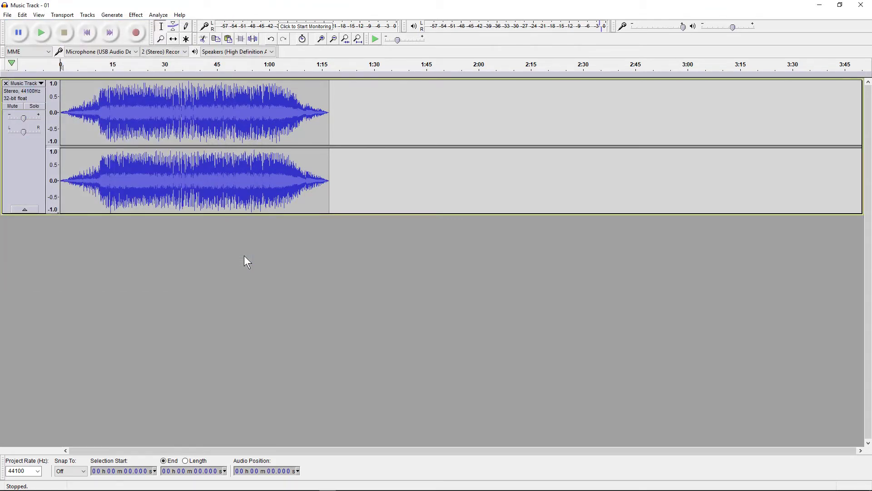
Start an audio export, reusing the existing MP3's name as the file name.
left_click(7, 16)
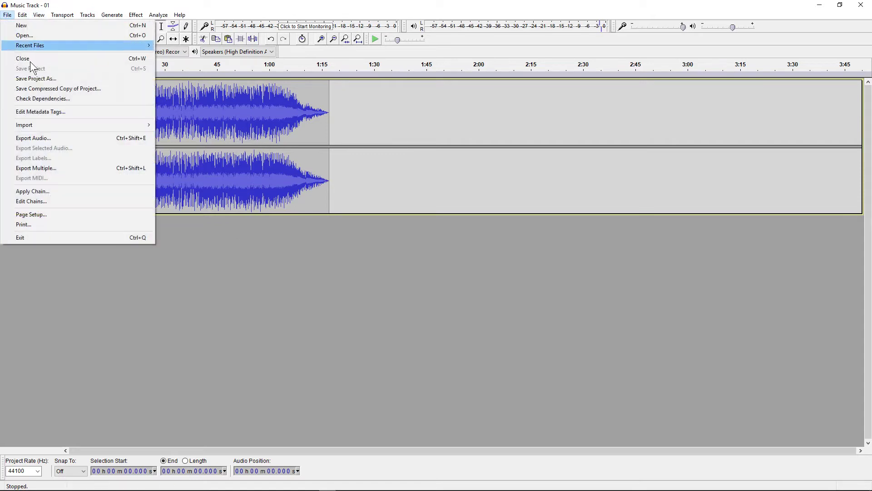
left_click(42, 138)
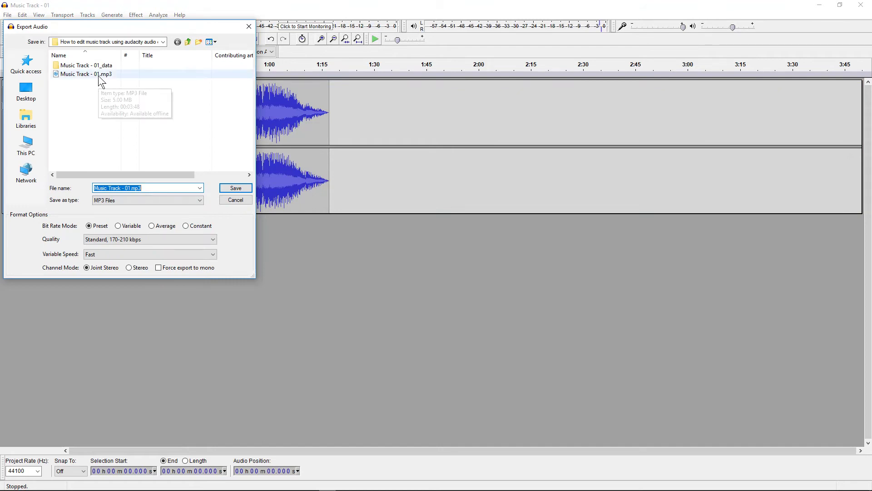
left_click(86, 74)
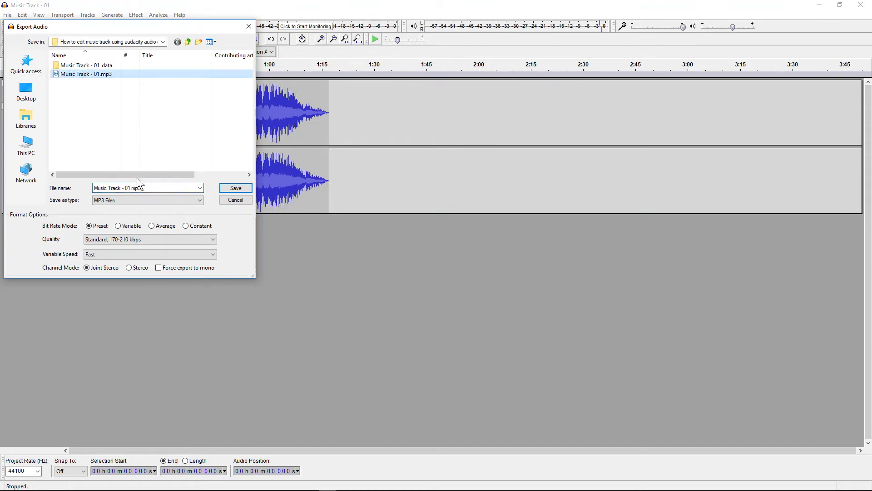
left_click(138, 187)
left_click(129, 187)
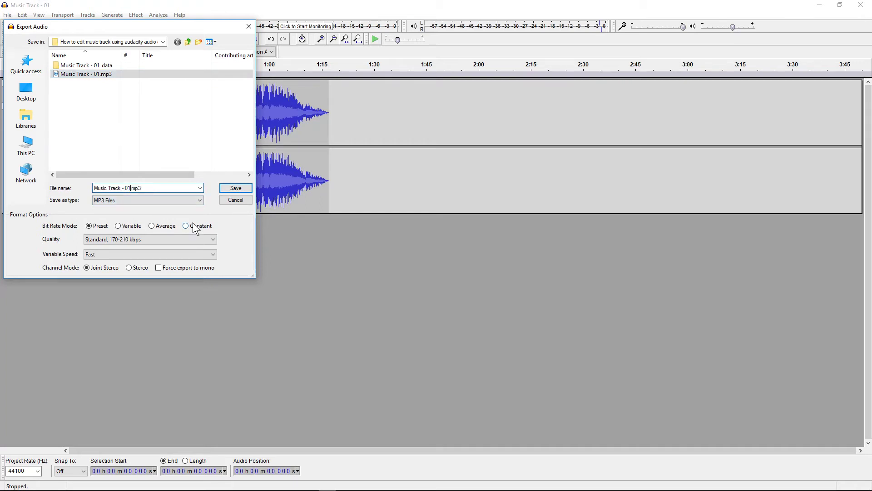
Target the 'How to export MP3 file…' folder under 22 10 2017 and rename to Music Track - 02.mp3.
left_click(187, 41)
double_click(171, 55)
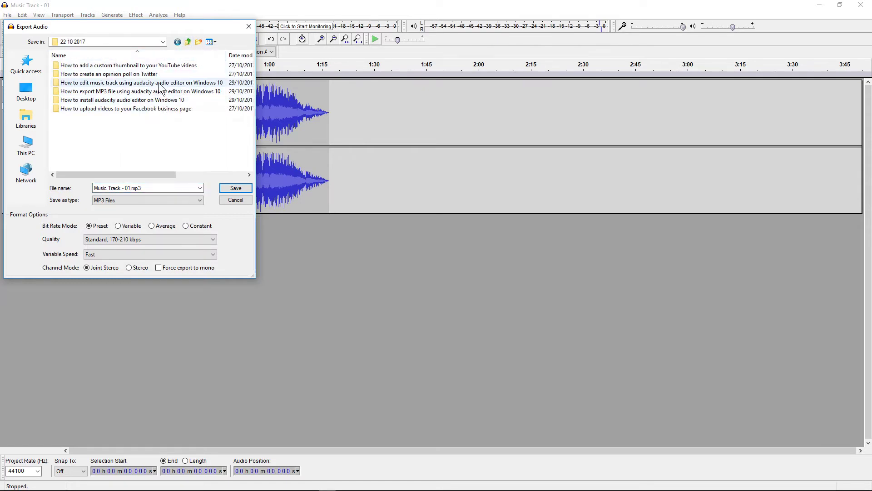
double_click(160, 91)
left_click(131, 187)
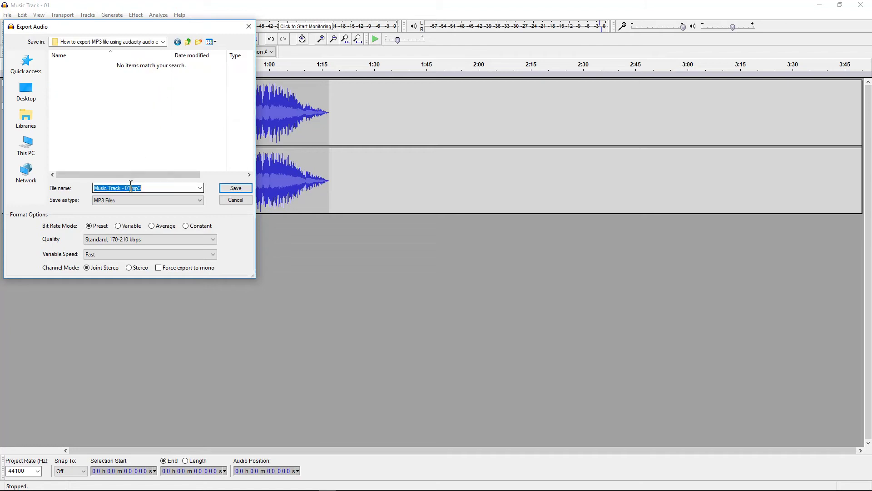
left_click(131, 188)
key("BackSpace")
type("2")
Confirm Standard 170-210 kbps quality and Fast variable speed, then save the MP3 export.
left_click(96, 240)
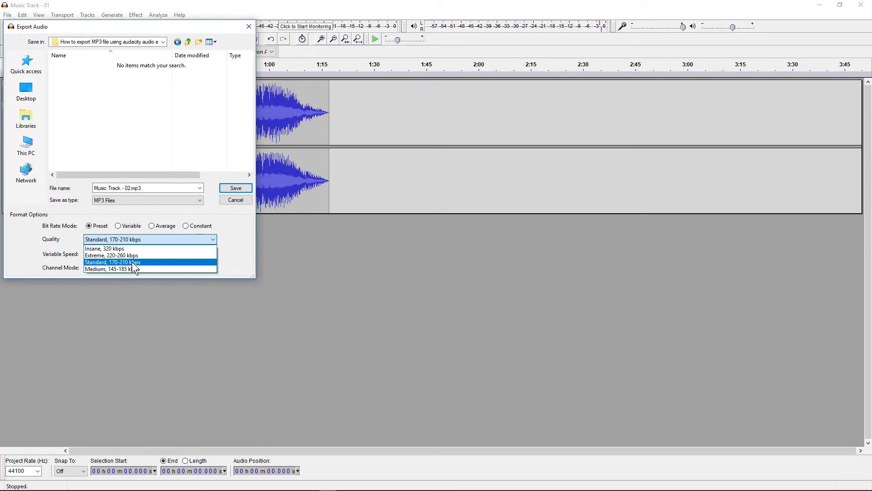
left_click(132, 262)
left_click(126, 241)
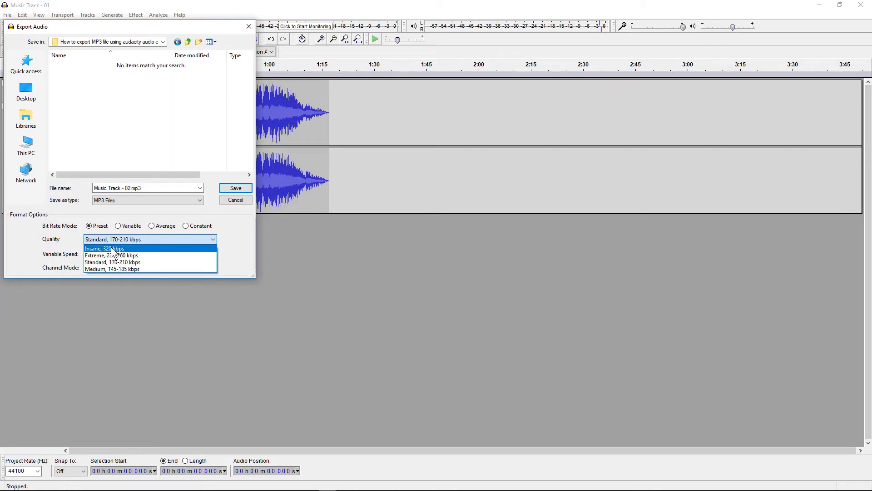
left_click(121, 261)
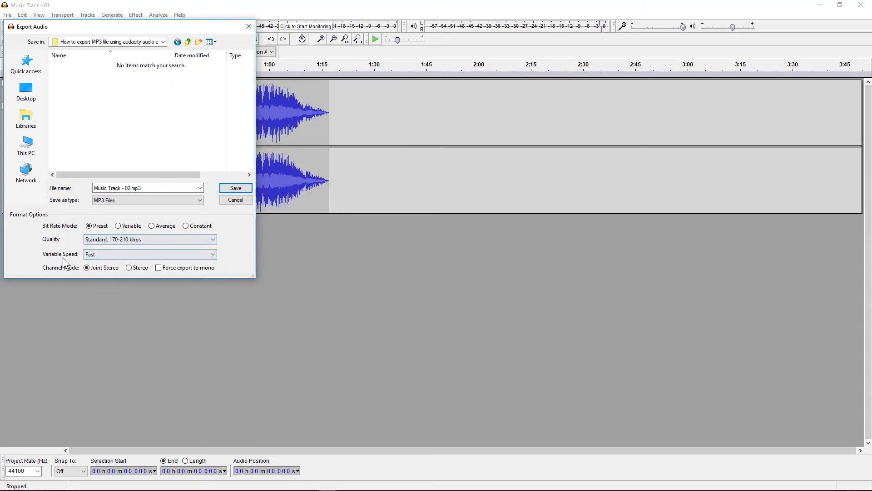
left_click(98, 255)
left_click(98, 255)
left_click(236, 188)
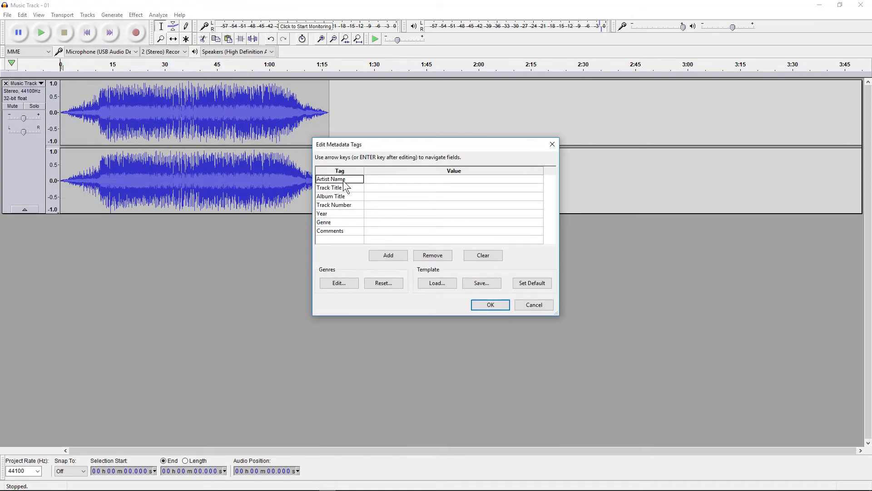
Leave the Artist, Title, Album, Track, Year, Genre and Comments tags empty and export.
left_click(370, 181)
left_click(372, 189)
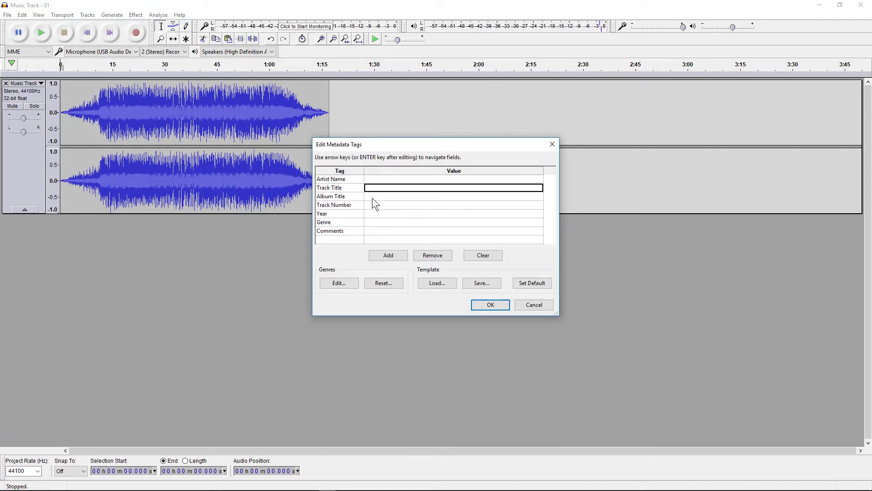
left_click(372, 197)
left_click(372, 207)
left_click(372, 222)
left_click(376, 230)
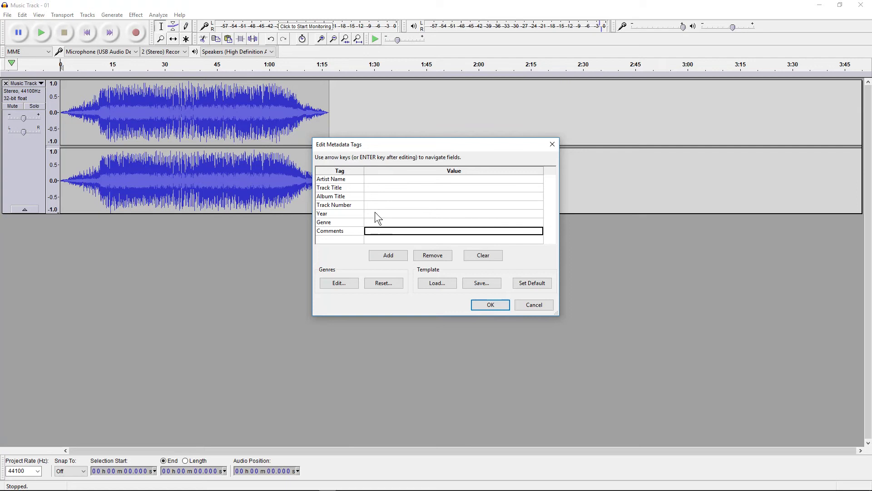
left_click(374, 212)
left_click(376, 188)
left_click(376, 178)
left_click(380, 205)
left_click(379, 223)
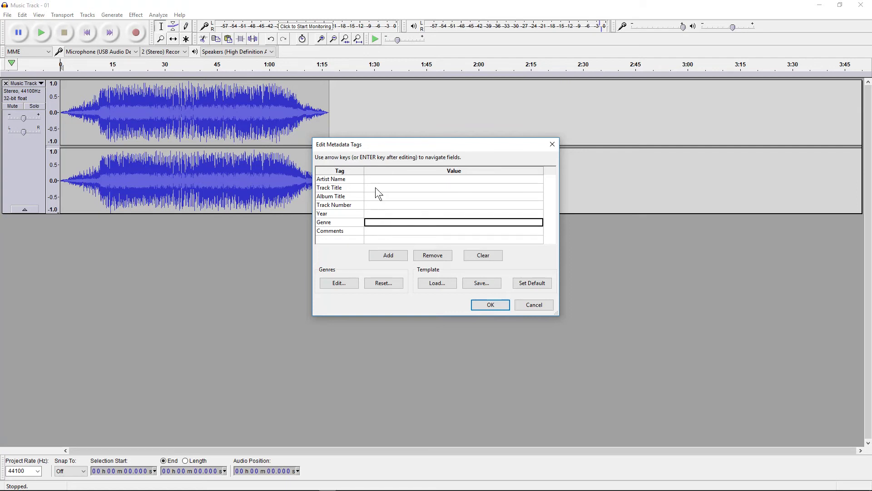
left_click(373, 179)
left_click(375, 188)
left_click(375, 205)
left_click(374, 214)
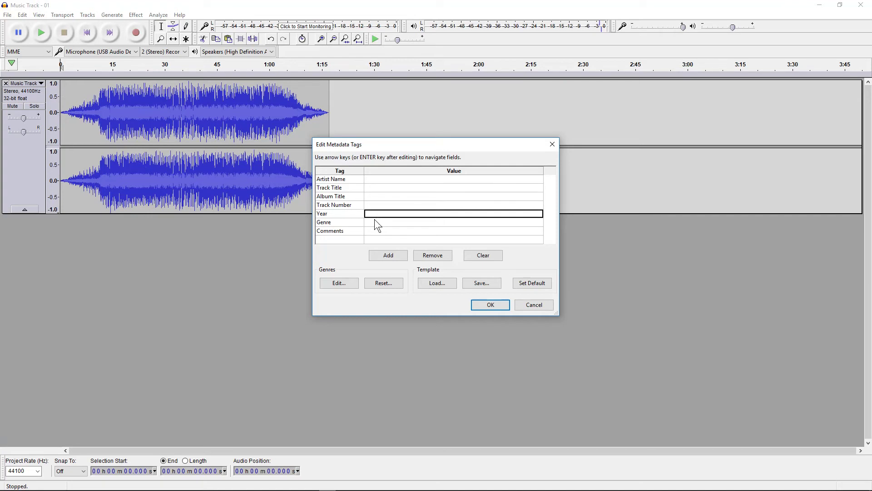
left_click(375, 222)
left_click(373, 230)
left_click(372, 180)
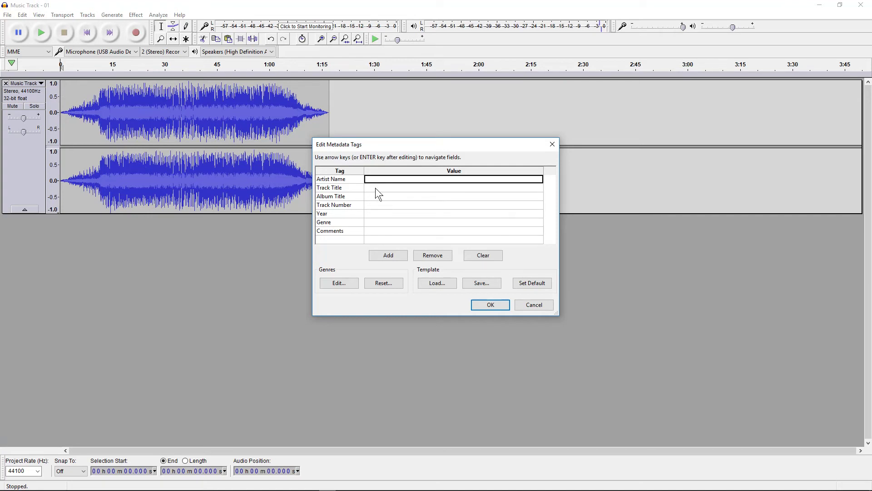
left_click(376, 188)
left_click(376, 196)
left_click(379, 205)
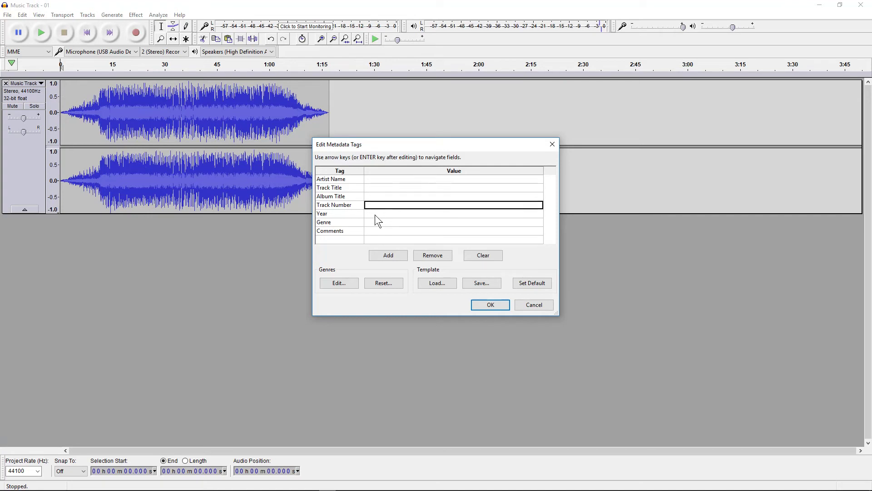
left_click(375, 214)
left_click(373, 223)
left_click(374, 230)
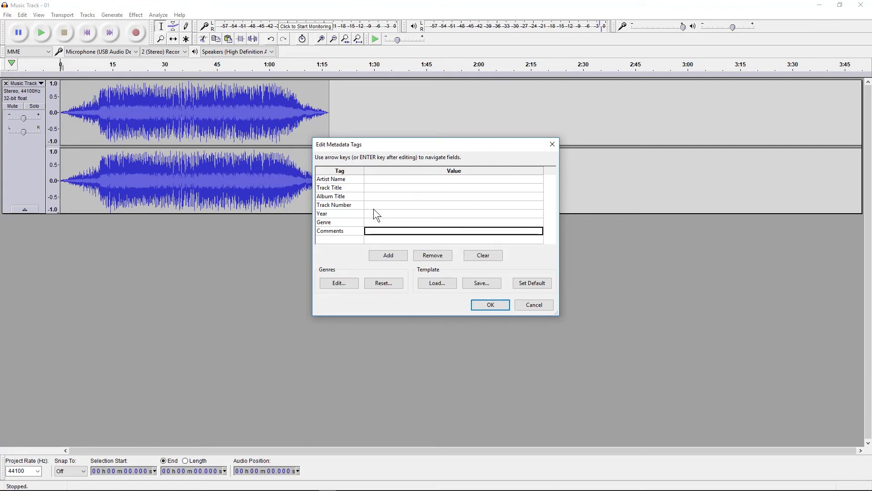
left_click(481, 304)
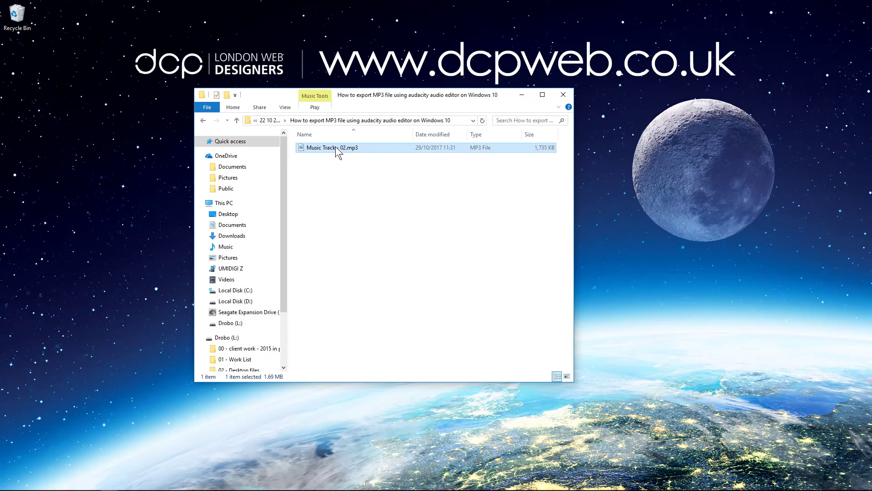
Play Music Track - 02.mp3 in VLC media player, then deselect it in File Explorer.
right_click(336, 148)
mouse_move(462, 225)
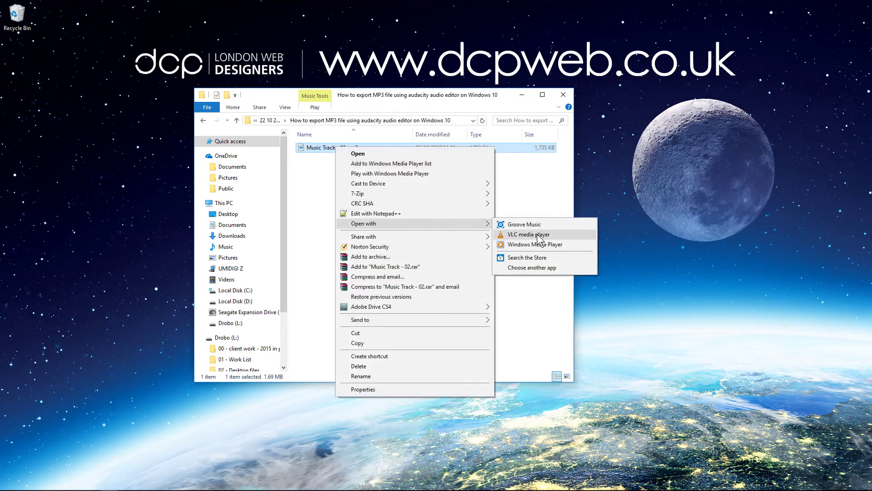
left_click(537, 235)
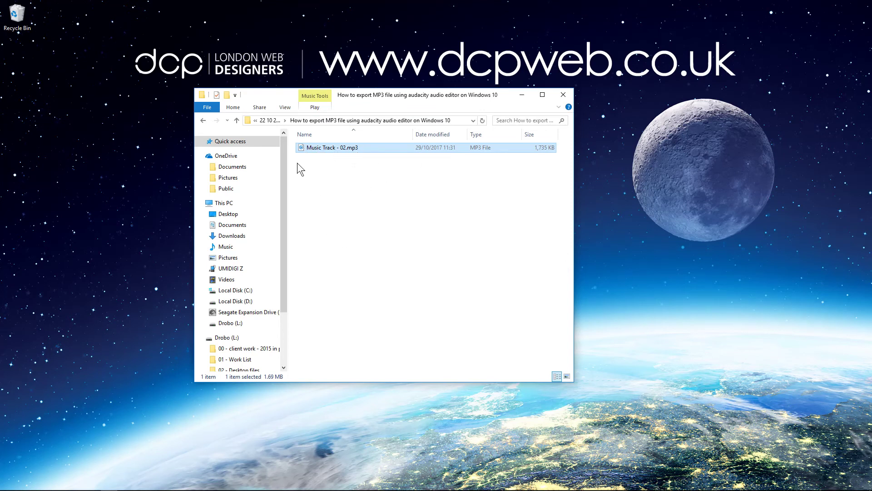
left_click(394, 212)
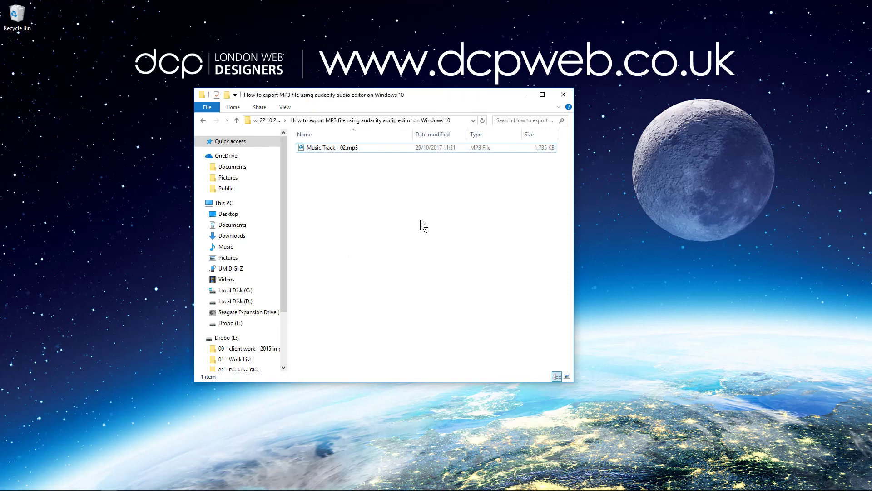